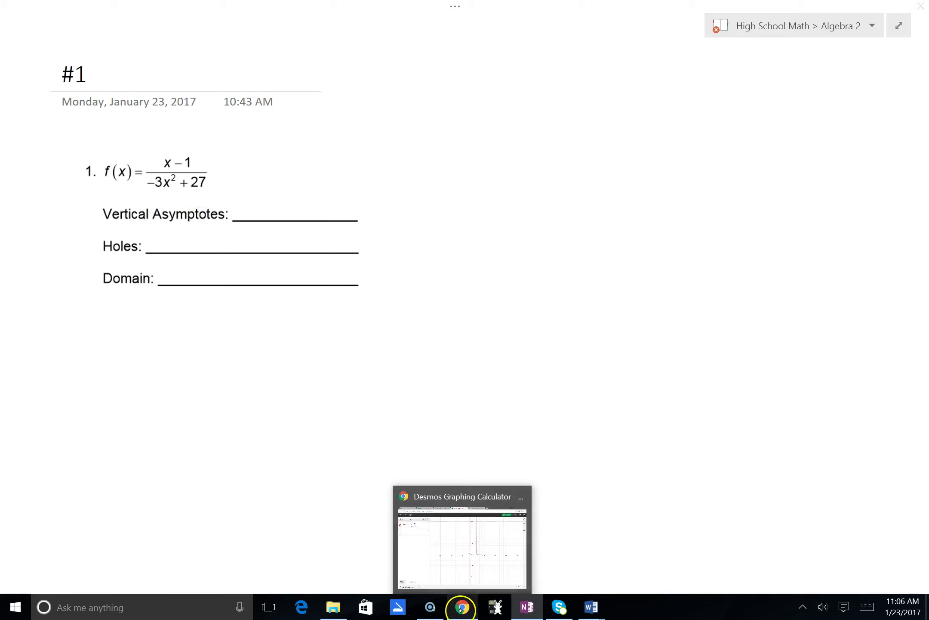
# Step: Switch to the Desmos graph of f(x) = (x−1)/(−3x²+27) in Chrome
pyautogui.click(463, 605)
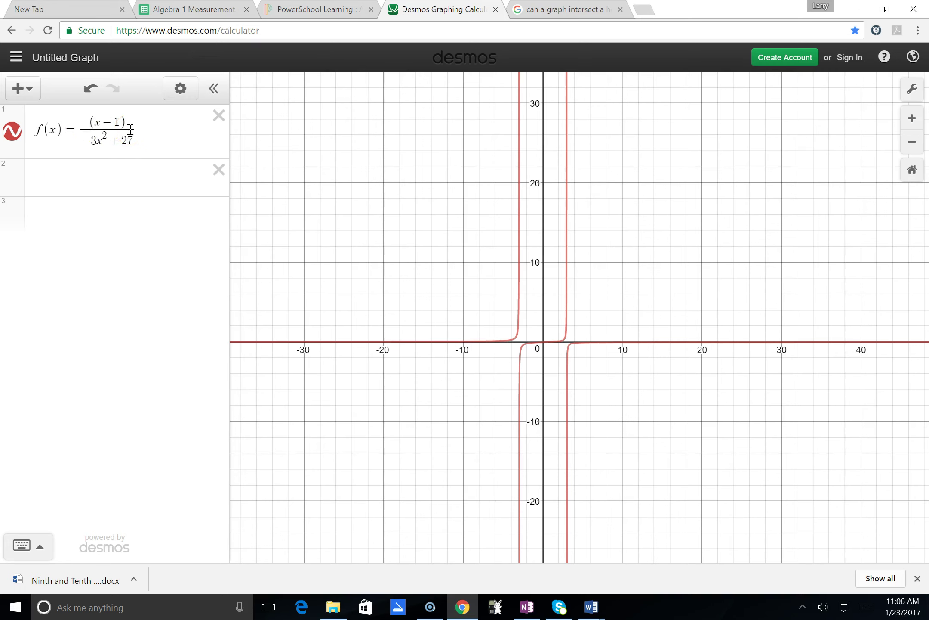
# Step: Zoom in twice on the graph's breaks near x = −3 and x = 3, then return to OneNote
pyautogui.click(916, 118)
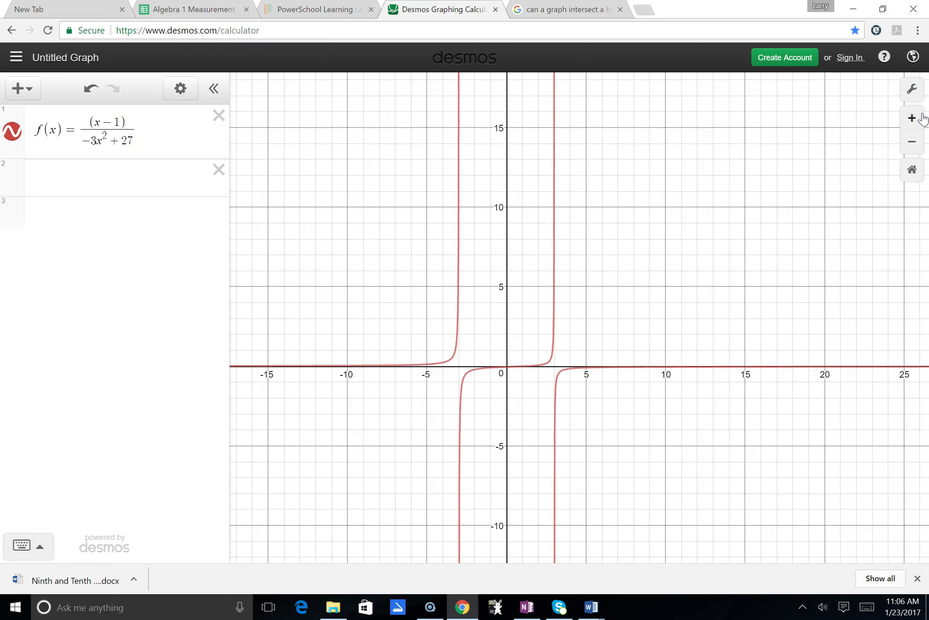
pyautogui.click(912, 118)
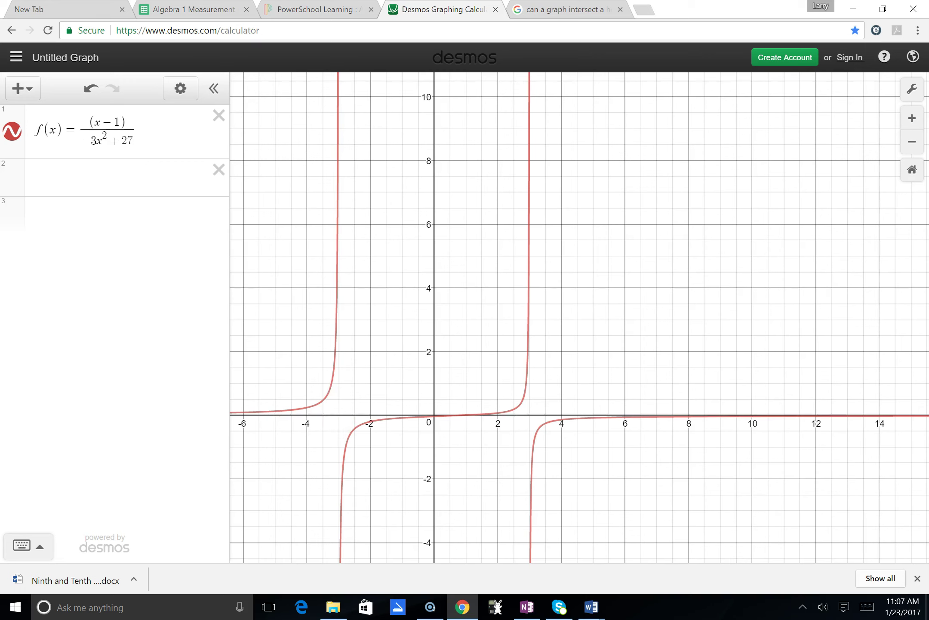
pyautogui.click(525, 607)
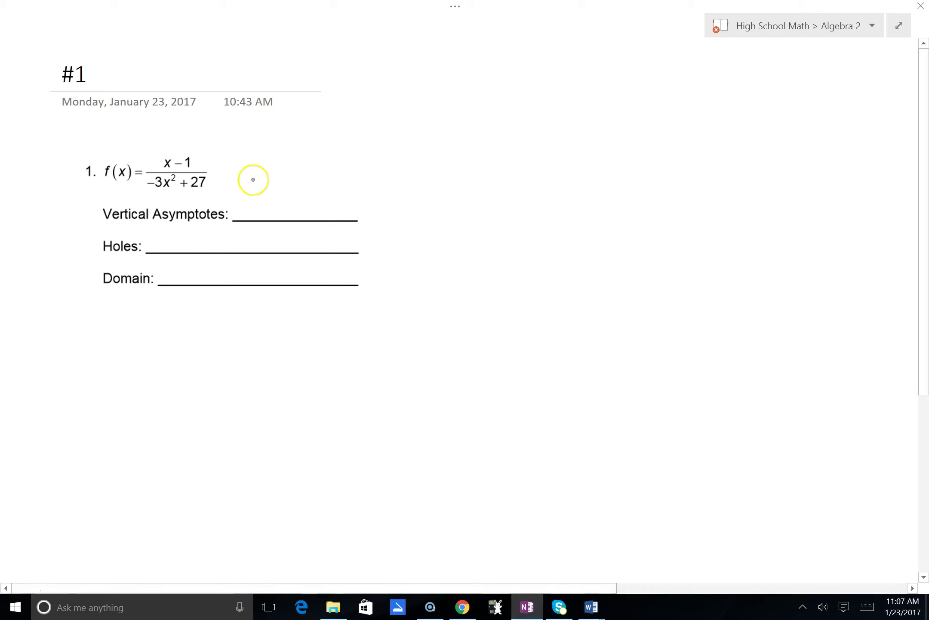
# Step: Ink an arrow and the first factoring step −3x²+27 = −3(x²−9)
pyautogui.moveTo(258, 185); pyautogui.dragTo(309, 182)
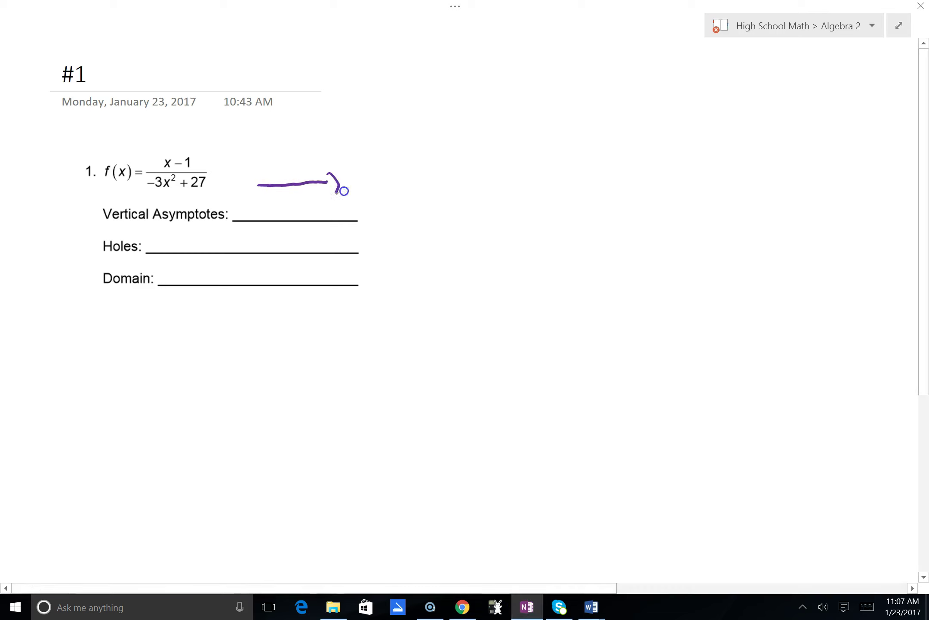
pyautogui.moveTo(377, 183)
pyautogui.mouseDown()
pyautogui.moveTo(398, 172)
pyautogui.moveTo(405, 190)
pyautogui.moveTo(434, 189)
pyautogui.mouseUp()
pyautogui.moveTo(433, 172)
pyautogui.mouseDown()
pyautogui.moveTo(422, 189)
pyautogui.moveTo(456, 166)
pyautogui.moveTo(464, 183)
pyautogui.moveTo(484, 188)
pyautogui.mouseUp()
pyautogui.click(488, 172)
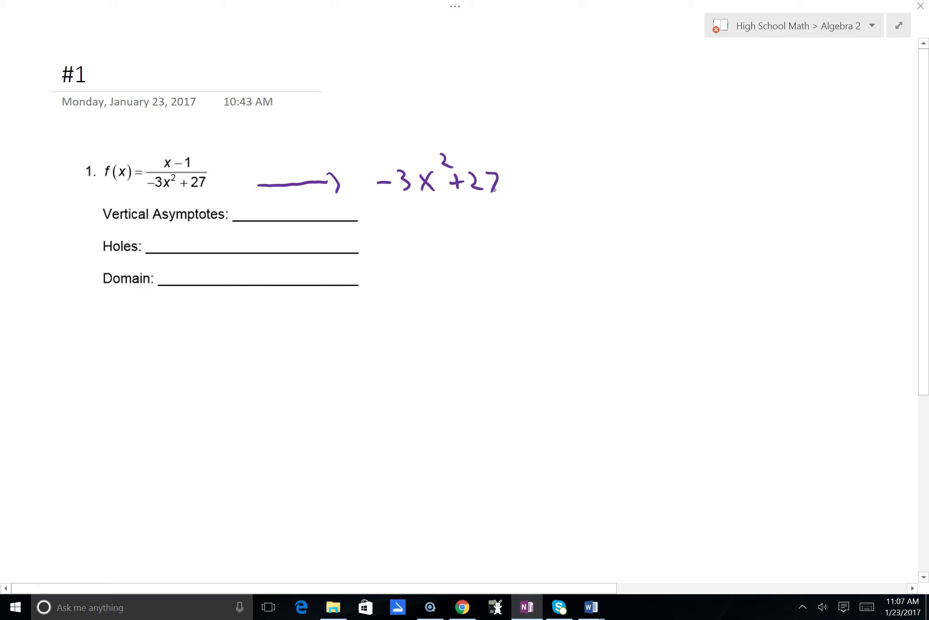
pyautogui.moveTo(519, 181); pyautogui.dragTo(535, 190)
pyautogui.moveTo(558, 181); pyautogui.dragTo(600, 193)
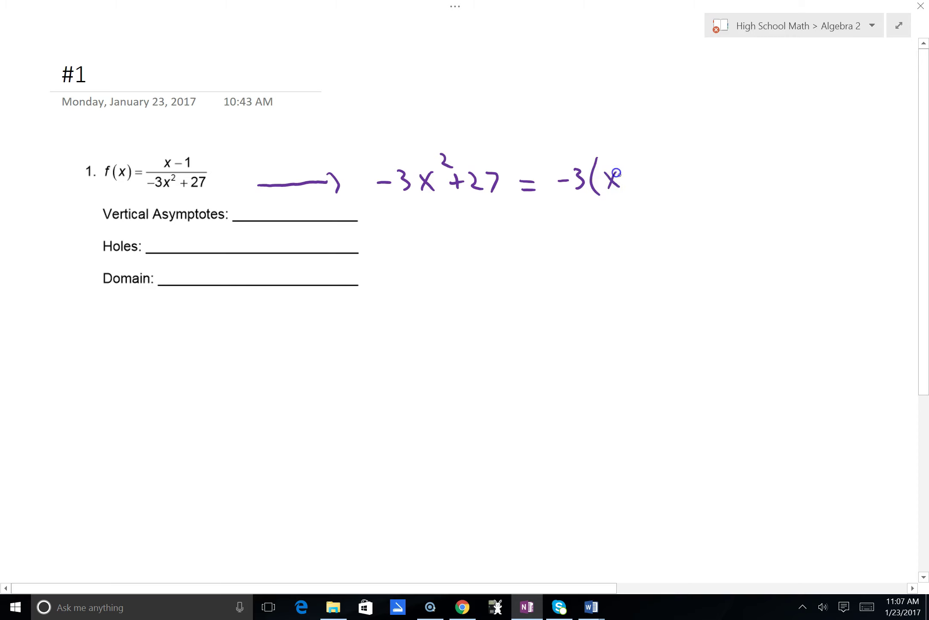
pyautogui.moveTo(627, 153)
pyautogui.mouseDown()
pyautogui.moveTo(643, 164)
pyautogui.moveTo(649, 183)
pyautogui.mouseUp()
pyautogui.moveTo(668, 172); pyautogui.dragTo(664, 178)
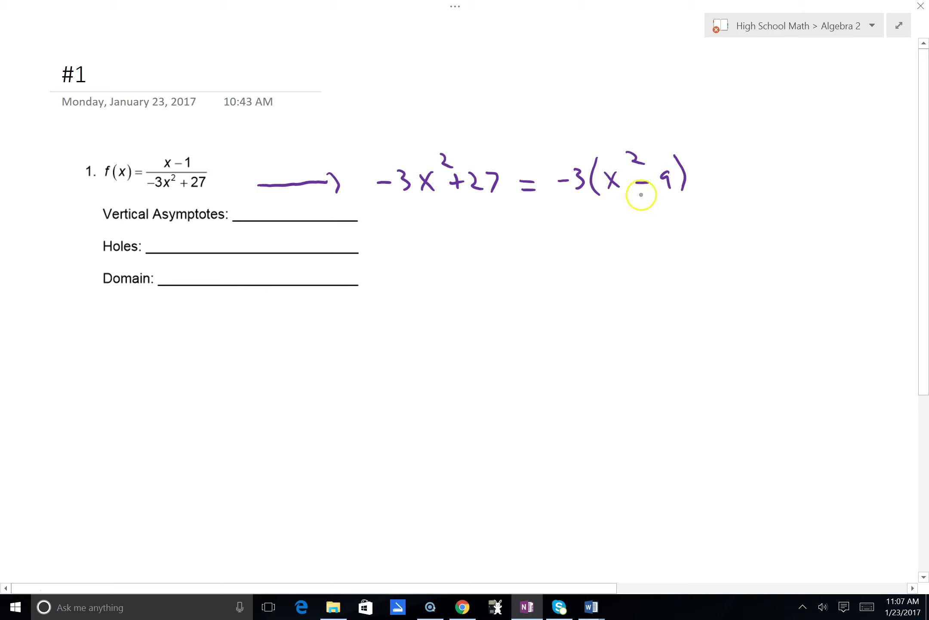
# Step: Write the fully factored denominator −3(x+3)(x−3) on the line below
pyautogui.moveTo(550, 245); pyautogui.dragTo(572, 252)
pyautogui.moveTo(604, 219)
pyautogui.mouseDown()
pyautogui.moveTo(618, 245)
pyautogui.moveTo(619, 232)
pyautogui.moveTo(631, 249)
pyautogui.mouseUp()
pyautogui.moveTo(643, 233)
pyautogui.mouseDown()
pyautogui.moveTo(668, 229)
pyautogui.moveTo(685, 248)
pyautogui.mouseUp()
pyautogui.moveTo(685, 233)
pyautogui.mouseDown()
pyautogui.moveTo(672, 249)
pyautogui.moveTo(700, 239)
pyautogui.moveTo(708, 250)
pyautogui.mouseUp()
pyautogui.moveTo(723, 220); pyautogui.dragTo(724, 252)
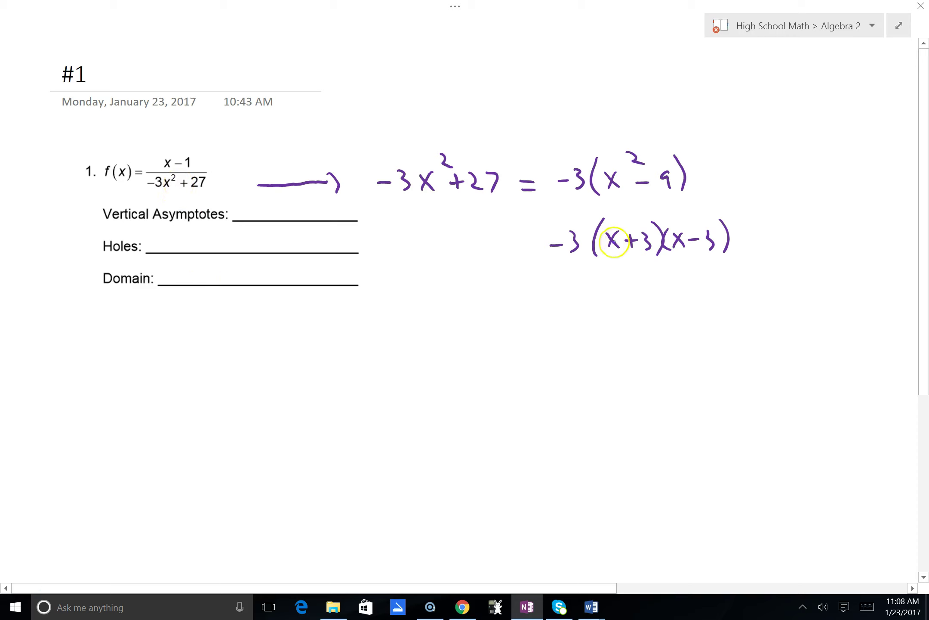
# Step: Draw arrows from the factors and write x+3=0 or x−3=0
pyautogui.moveTo(619, 262); pyautogui.dragTo(606, 282)
pyautogui.moveTo(551, 312); pyautogui.dragTo(566, 328)
pyautogui.moveTo(556, 329); pyautogui.dragTo(565, 309)
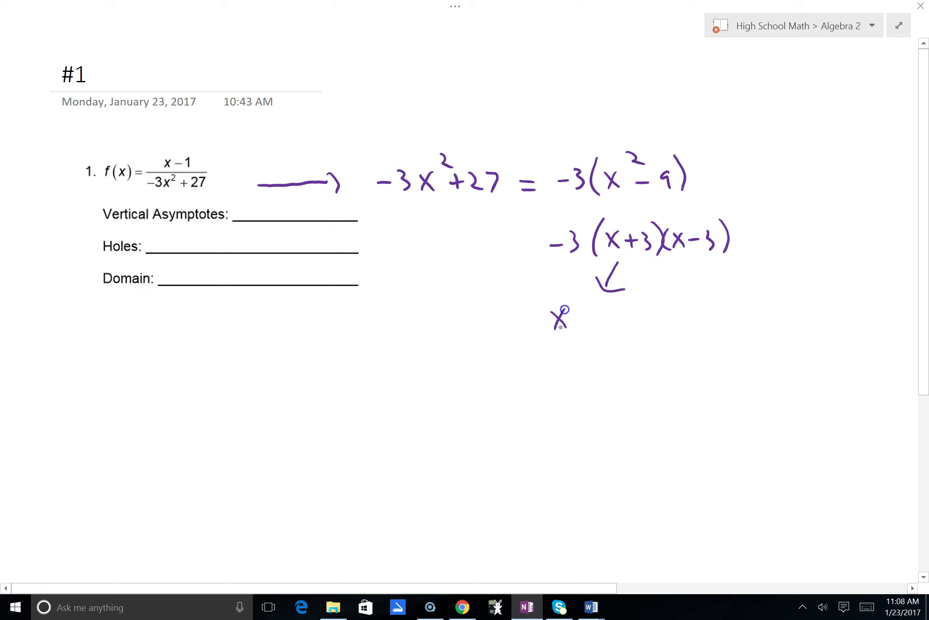
pyautogui.moveTo(633, 311); pyautogui.dragTo(665, 315)
pyautogui.moveTo(680, 324)
pyautogui.mouseDown()
pyautogui.moveTo(681, 314)
pyautogui.moveTo(693, 323)
pyautogui.moveTo(740, 321)
pyautogui.mouseUp()
pyautogui.moveTo(740, 306)
pyautogui.mouseDown()
pyautogui.moveTo(728, 322)
pyautogui.moveTo(753, 311)
pyautogui.mouseUp()
pyautogui.moveTo(758, 305)
pyautogui.mouseDown()
pyautogui.moveTo(760, 320)
pyautogui.moveTo(788, 308)
pyautogui.moveTo(788, 317)
pyautogui.mouseUp()
pyautogui.moveTo(806, 306); pyautogui.dragTo(806, 308)
pyautogui.moveTo(717, 263); pyautogui.dragTo(743, 287)
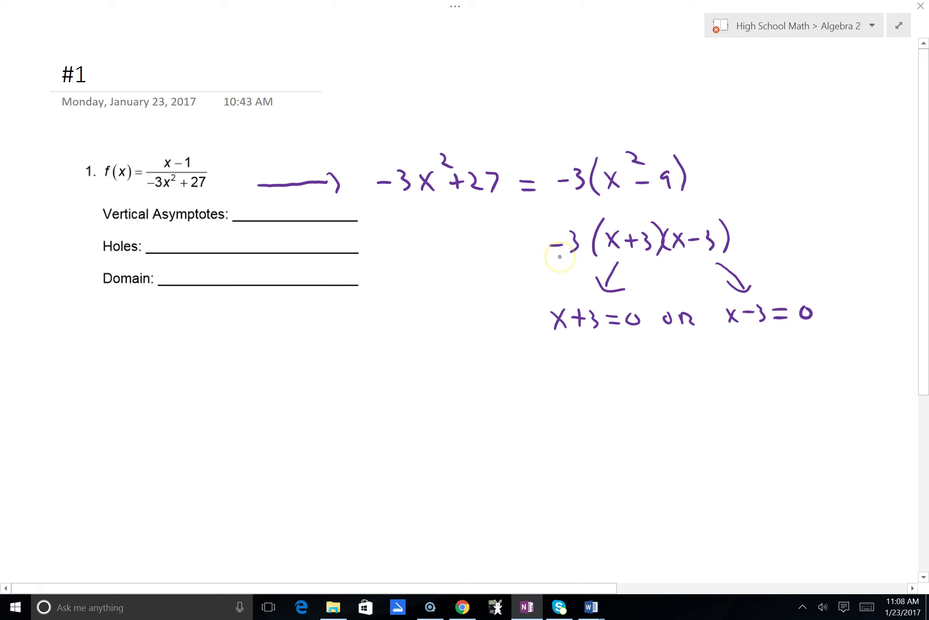
# Step: Solve both equations, writing and boxing the solutions x=−3 and x=3
pyautogui.moveTo(564, 349)
pyautogui.mouseDown()
pyautogui.moveTo(584, 341)
pyautogui.moveTo(586, 358)
pyautogui.moveTo(633, 349)
pyautogui.mouseUp()
pyautogui.moveTo(636, 340); pyautogui.dragTo(641, 359)
pyautogui.moveTo(583, 388); pyautogui.dragTo(597, 409)
pyautogui.moveTo(581, 409)
pyautogui.mouseDown()
pyautogui.moveTo(595, 388)
pyautogui.moveTo(616, 402)
pyautogui.mouseUp()
pyautogui.moveTo(620, 398); pyautogui.dragTo(634, 409)
pyautogui.moveTo(573, 375)
pyautogui.mouseDown()
pyautogui.moveTo(596, 429)
pyautogui.moveTo(601, 373)
pyautogui.mouseUp()
pyautogui.moveTo(736, 343); pyautogui.dragTo(750, 343)
pyautogui.moveTo(742, 337)
pyautogui.mouseDown()
pyautogui.moveTo(743, 351)
pyautogui.moveTo(757, 355)
pyautogui.moveTo(812, 343)
pyautogui.mouseUp()
pyautogui.moveTo(803, 349); pyautogui.dragTo(804, 340)
pyautogui.moveTo(747, 395); pyautogui.dragTo(737, 415)
pyautogui.moveTo(732, 396)
pyautogui.mouseDown()
pyautogui.moveTo(737, 414)
pyautogui.moveTo(779, 395)
pyautogui.moveTo(781, 414)
pyautogui.moveTo(733, 390)
pyautogui.moveTo(749, 432)
pyautogui.moveTo(804, 416)
pyautogui.moveTo(739, 380)
pyautogui.mouseUp()
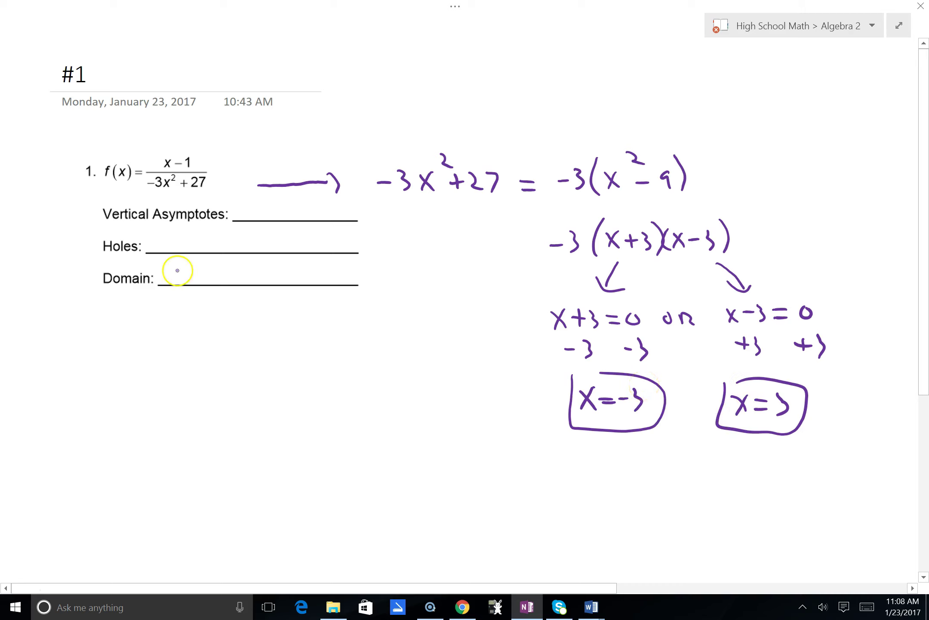
# Step: Write the domain {x | x≠−3, 3} on the Domain line
pyautogui.moveTo(185, 258)
pyautogui.mouseDown()
pyautogui.moveTo(194, 283)
pyautogui.moveTo(206, 265)
pyautogui.moveTo(218, 279)
pyautogui.mouseUp()
pyautogui.moveTo(206, 281)
pyautogui.mouseDown()
pyautogui.moveTo(224, 262)
pyautogui.moveTo(231, 276)
pyautogui.moveTo(254, 279)
pyautogui.mouseUp()
pyautogui.moveTo(254, 264)
pyautogui.mouseDown()
pyautogui.moveTo(243, 280)
pyautogui.moveTo(271, 277)
pyautogui.mouseUp()
pyautogui.moveTo(263, 271)
pyautogui.mouseDown()
pyautogui.moveTo(281, 271)
pyautogui.moveTo(277, 260)
pyautogui.moveTo(311, 277)
pyautogui.moveTo(316, 295)
pyautogui.moveTo(348, 269)
pyautogui.moveTo(341, 279)
pyautogui.mouseUp()
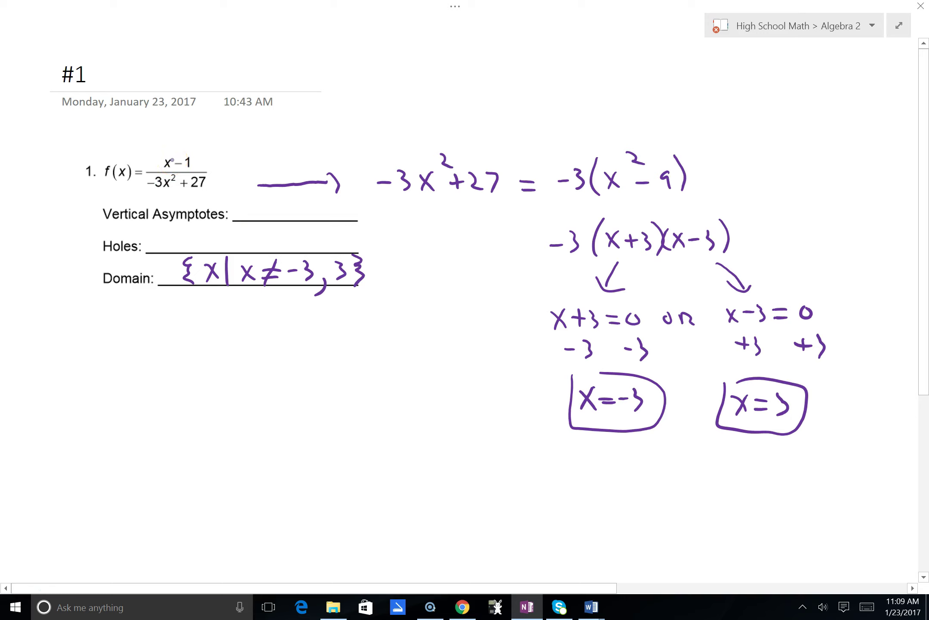
# Step: Below Domain, write f(x) = (x−1)/(−3(x+3)(x−3)) and circle the factored denominator
pyautogui.moveTo(137, 388)
pyautogui.mouseDown()
pyautogui.moveTo(113, 419)
pyautogui.moveTo(124, 407)
pyautogui.moveTo(139, 417)
pyautogui.mouseUp()
pyautogui.moveTo(144, 398)
pyautogui.mouseDown()
pyautogui.moveTo(148, 411)
pyautogui.moveTo(171, 420)
pyautogui.moveTo(208, 400)
pyautogui.mouseUp()
pyautogui.moveTo(191, 412); pyautogui.dragTo(208, 411)
pyautogui.moveTo(241, 366); pyautogui.dragTo(258, 382)
pyautogui.moveTo(245, 382)
pyautogui.mouseDown()
pyautogui.moveTo(273, 376)
pyautogui.moveTo(292, 391)
pyautogui.mouseUp()
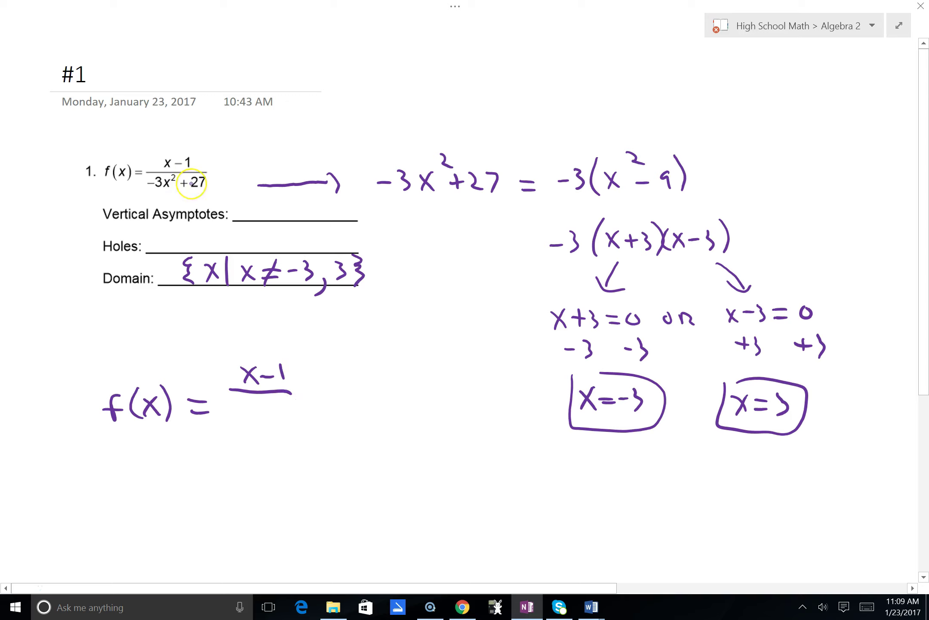
pyautogui.moveTo(579, 215)
pyautogui.mouseDown()
pyautogui.moveTo(569, 263)
pyautogui.moveTo(686, 263)
pyautogui.moveTo(742, 225)
pyautogui.moveTo(577, 214)
pyautogui.mouseUp()
pyautogui.moveTo(227, 415)
pyautogui.mouseDown()
pyautogui.moveTo(245, 422)
pyautogui.moveTo(260, 401)
pyautogui.moveTo(257, 423)
pyautogui.moveTo(275, 418)
pyautogui.mouseUp()
pyautogui.moveTo(269, 421)
pyautogui.mouseDown()
pyautogui.moveTo(294, 404)
pyautogui.moveTo(304, 423)
pyautogui.moveTo(289, 394)
pyautogui.moveTo(349, 390)
pyautogui.moveTo(308, 421)
pyautogui.moveTo(325, 405)
pyautogui.moveTo(353, 426)
pyautogui.mouseUp()
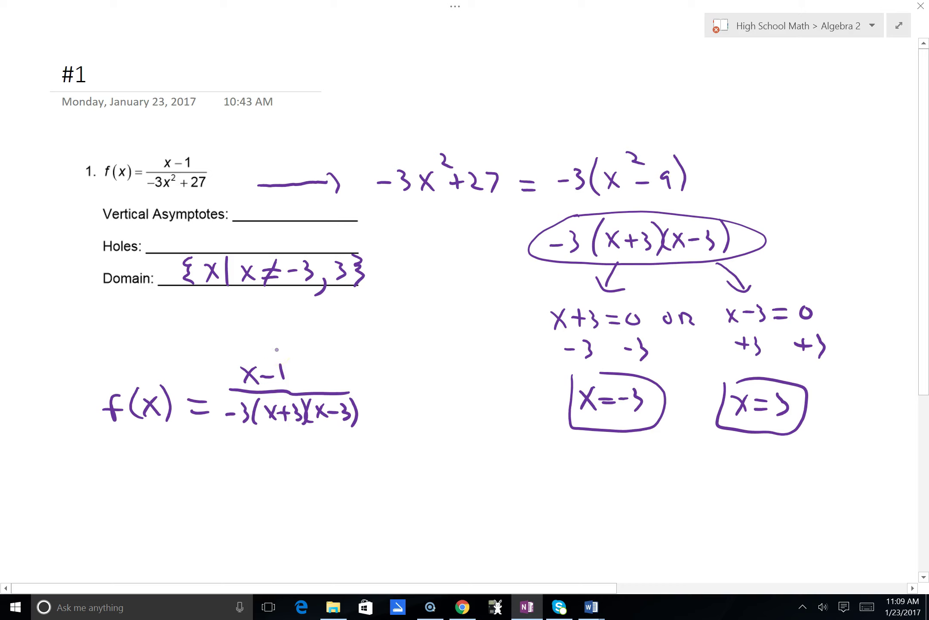
# Step: Write 'x=3 & x=−3' on the Vertical Asymptotes line and 'None' on Holes
pyautogui.click(328, 279)
pyautogui.click(302, 228)
pyautogui.moveTo(243, 200)
pyautogui.mouseDown()
pyautogui.moveTo(258, 218)
pyautogui.moveTo(252, 203)
pyautogui.moveTo(280, 218)
pyautogui.moveTo(346, 217)
pyautogui.mouseUp()
pyautogui.moveTo(336, 218)
pyautogui.mouseDown()
pyautogui.moveTo(345, 203)
pyautogui.moveTo(361, 207)
pyautogui.mouseUp()
pyautogui.moveTo(351, 214); pyautogui.dragTo(361, 214)
pyautogui.moveTo(364, 211); pyautogui.dragTo(387, 217)
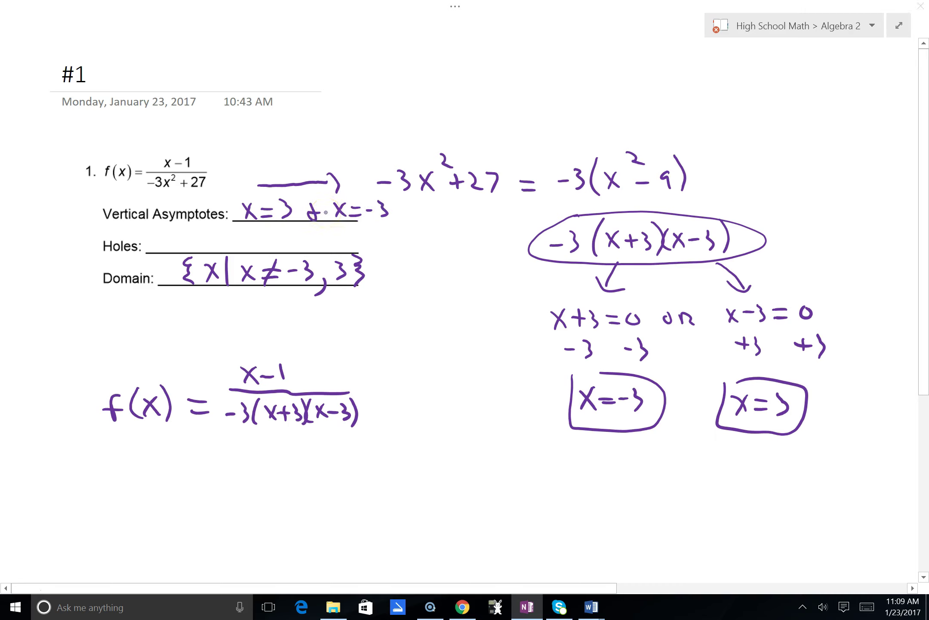
pyautogui.moveTo(199, 249)
pyautogui.mouseDown()
pyautogui.moveTo(213, 232)
pyautogui.moveTo(220, 244)
pyautogui.mouseUp()
pyautogui.moveTo(226, 249); pyautogui.dragTo(259, 247)
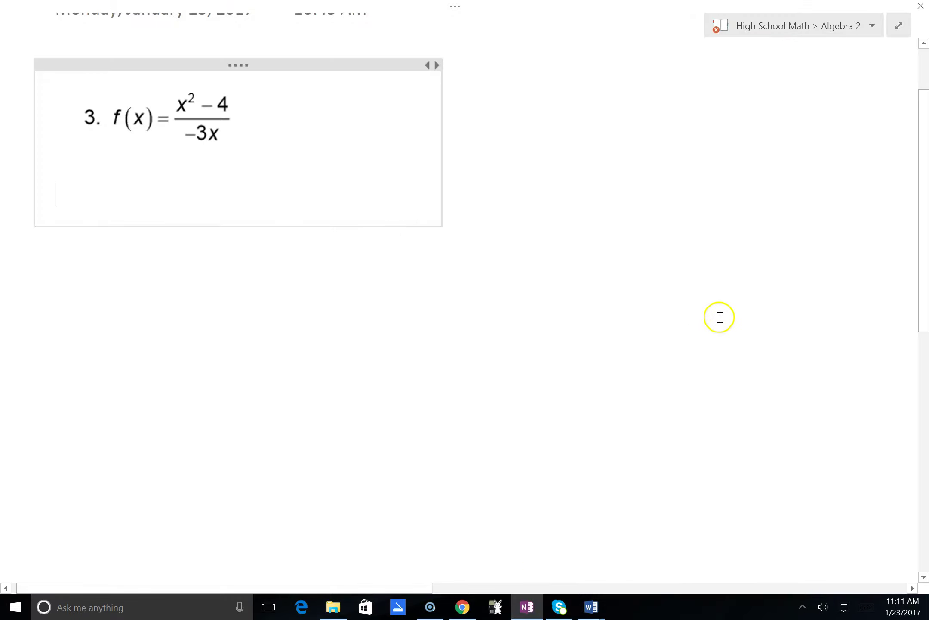
# Step: Begin handwriting the heading 'End Beha…' above problem 3's function
pyautogui.scroll(3, 93, 212)
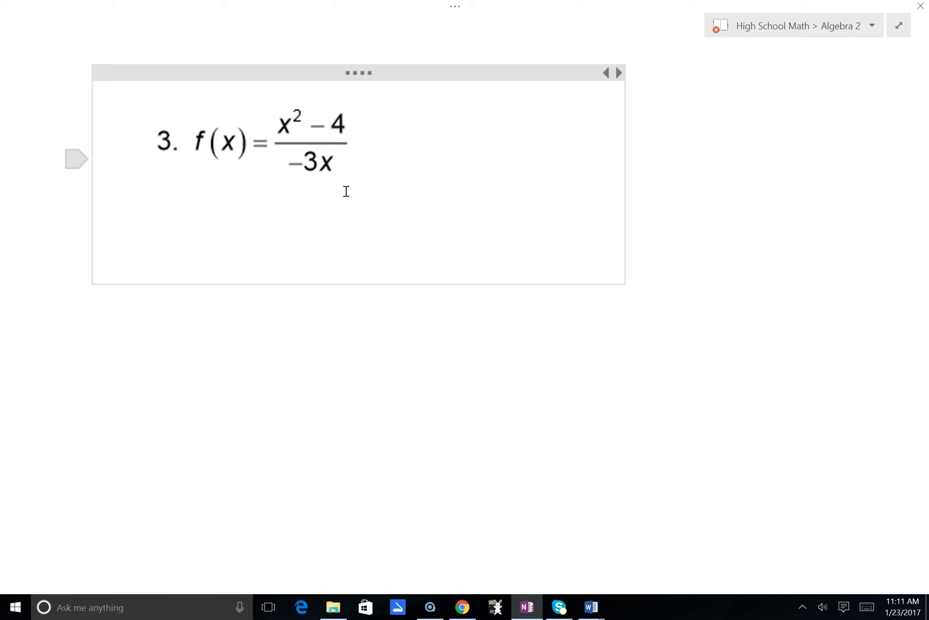
pyautogui.click(249, 27)
pyautogui.moveTo(270, 36)
pyautogui.mouseDown()
pyautogui.moveTo(271, 55)
pyautogui.moveTo(283, 36)
pyautogui.moveTo(268, 59)
pyautogui.moveTo(332, 45)
pyautogui.moveTo(389, 52)
pyautogui.mouseUp()
pyautogui.moveTo(399, 33); pyautogui.dragTo(400, 46)
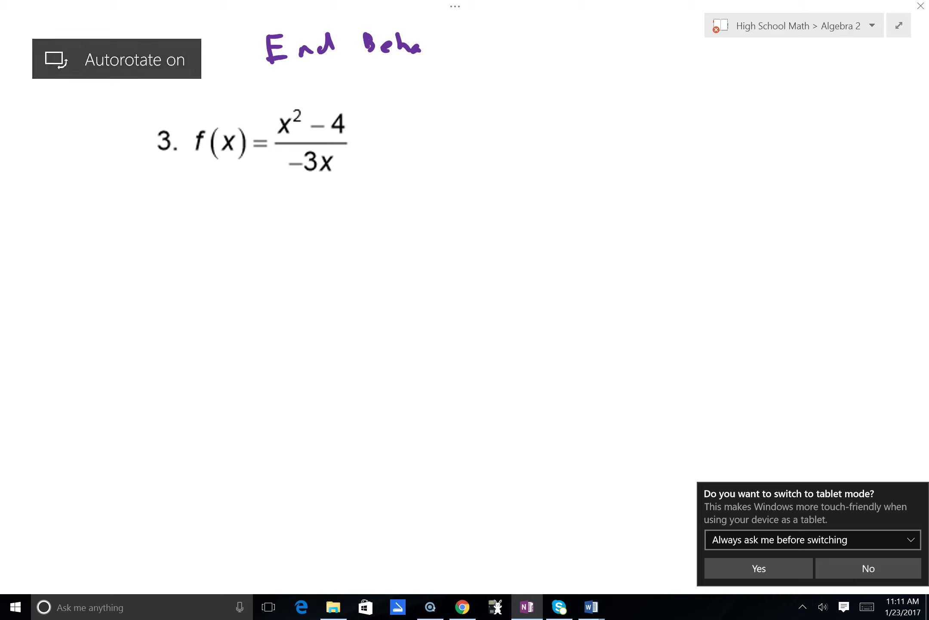
# Step: Complete the 'End Behavior?' heading and write the first prompt x →, f(x) → ?
pyautogui.click(692, 360)
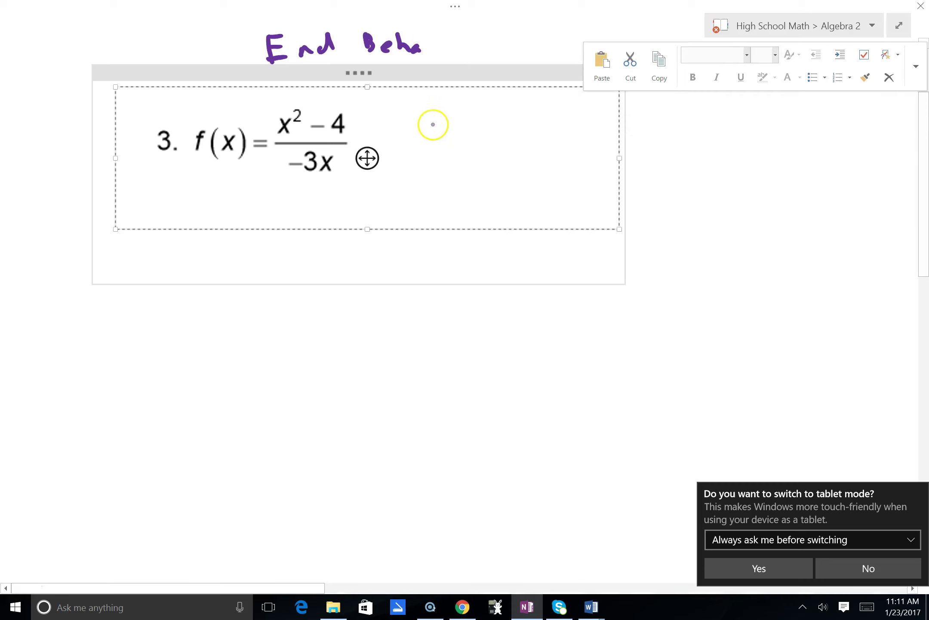
pyautogui.click(484, 385)
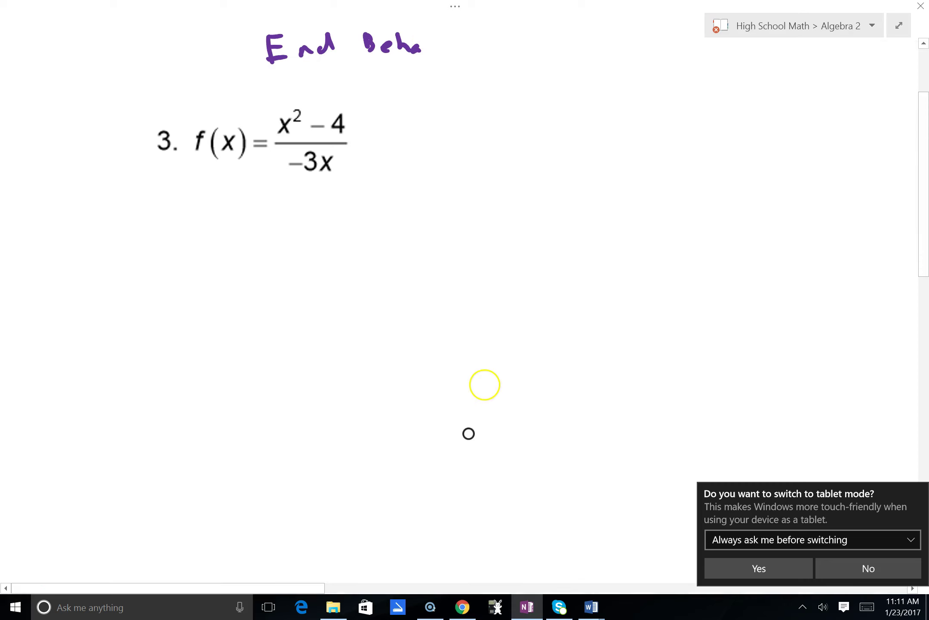
pyautogui.moveTo(425, 40)
pyautogui.mouseDown()
pyautogui.moveTo(430, 49)
pyautogui.moveTo(501, 39)
pyautogui.mouseUp()
pyautogui.click(501, 46)
pyautogui.moveTo(450, 93); pyautogui.dragTo(470, 116)
pyautogui.moveTo(465, 95)
pyautogui.mouseDown()
pyautogui.moveTo(452, 114)
pyautogui.moveTo(492, 105)
pyautogui.moveTo(496, 114)
pyautogui.moveTo(543, 97)
pyautogui.moveTo(553, 116)
pyautogui.moveTo(584, 108)
pyautogui.moveTo(591, 83)
pyautogui.moveTo(587, 95)
pyautogui.mouseUp()
pyautogui.moveTo(605, 84)
pyautogui.mouseDown()
pyautogui.moveTo(601, 111)
pyautogui.moveTo(622, 106)
pyautogui.mouseUp()
pyautogui.moveTo(622, 91)
pyautogui.mouseDown()
pyautogui.moveTo(611, 108)
pyautogui.moveTo(669, 100)
pyautogui.moveTo(666, 111)
pyautogui.mouseUp()
pyautogui.moveTo(680, 72); pyautogui.dragTo(689, 89)
pyautogui.click(692, 108)
# Step: Write the second prompt x → −∞, f(x) → ?, marking the first limit as +∞
pyautogui.moveTo(452, 142); pyautogui.dragTo(468, 165)
pyautogui.moveTo(468, 142)
pyautogui.mouseDown()
pyautogui.moveTo(452, 163)
pyautogui.moveTo(559, 148)
pyautogui.moveTo(541, 149)
pyautogui.mouseUp()
pyautogui.moveTo(504, 79)
pyautogui.mouseDown()
pyautogui.moveTo(503, 93)
pyautogui.moveTo(513, 85)
pyautogui.mouseUp()
pyautogui.moveTo(573, 155); pyautogui.dragTo(561, 171)
pyautogui.moveTo(601, 137)
pyautogui.mouseDown()
pyautogui.moveTo(594, 158)
pyautogui.moveTo(602, 148)
pyautogui.mouseUp()
pyautogui.moveTo(615, 136)
pyautogui.mouseDown()
pyautogui.moveTo(622, 154)
pyautogui.moveTo(630, 158)
pyautogui.moveTo(629, 143)
pyautogui.moveTo(639, 165)
pyautogui.mouseUp()
pyautogui.moveTo(651, 151); pyautogui.dragTo(679, 151)
pyautogui.moveTo(669, 142)
pyautogui.mouseDown()
pyautogui.moveTo(670, 168)
pyautogui.moveTo(690, 141)
pyautogui.moveTo(691, 151)
pyautogui.mouseUp()
pyautogui.click(692, 154)
pyautogui.click(692, 162)
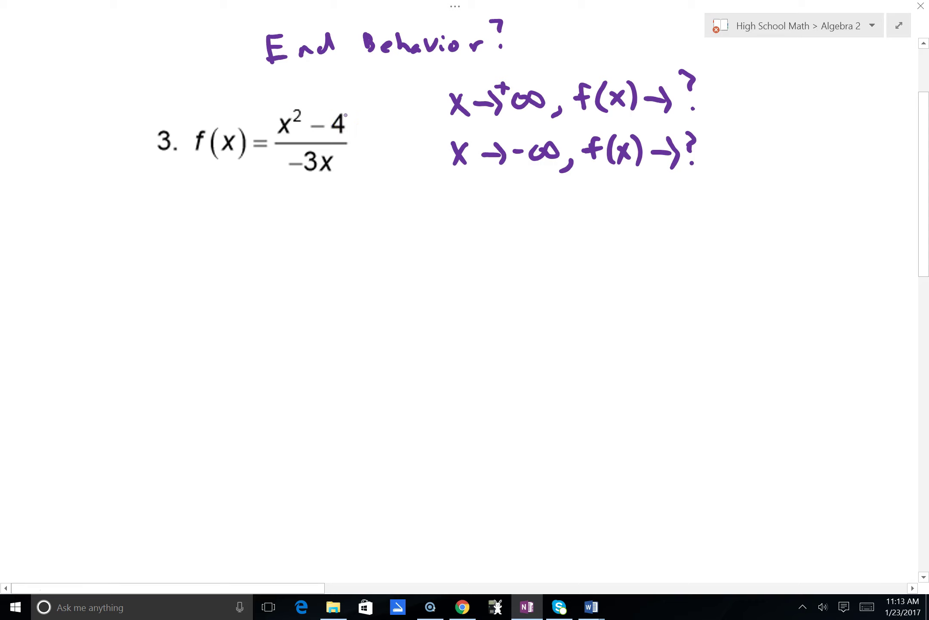
# Step: Switch to Desmos and zoom out on (x²−4)/(−3x) to about the ±600 range
pyautogui.click(469, 605)
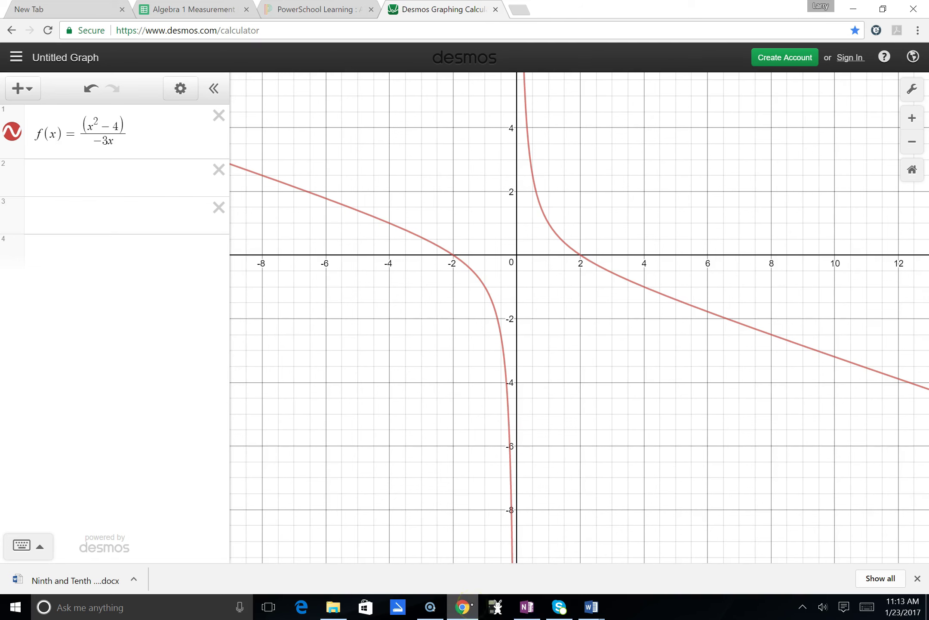
pyautogui.click(912, 142)
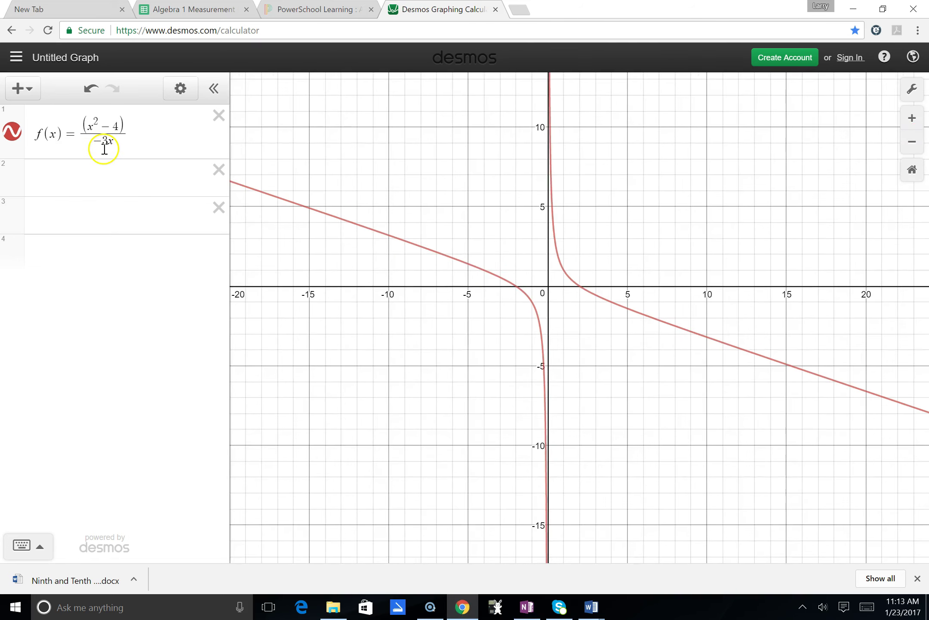
pyautogui.click(912, 146)
pyautogui.click(912, 145)
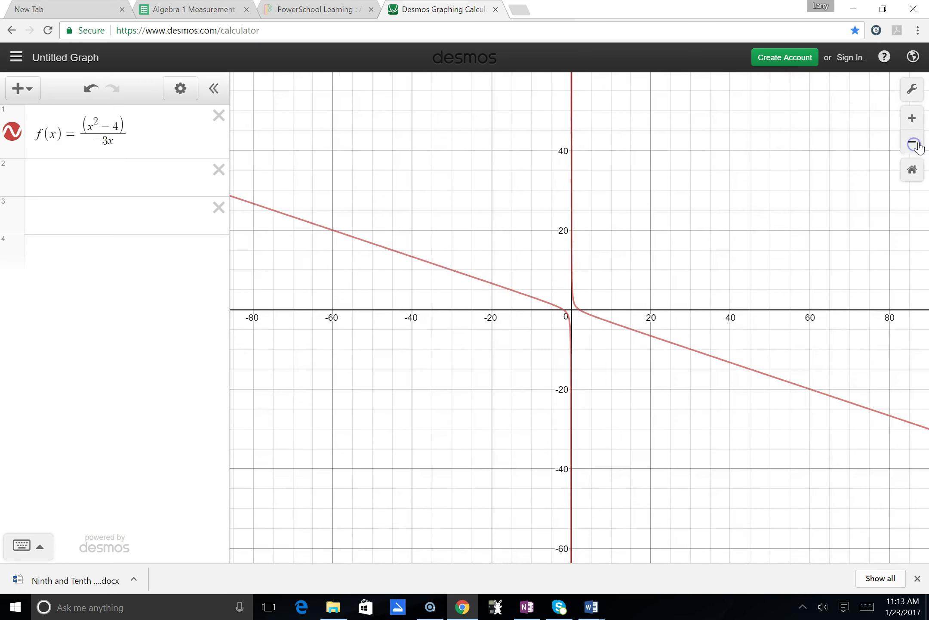
pyautogui.click(914, 143)
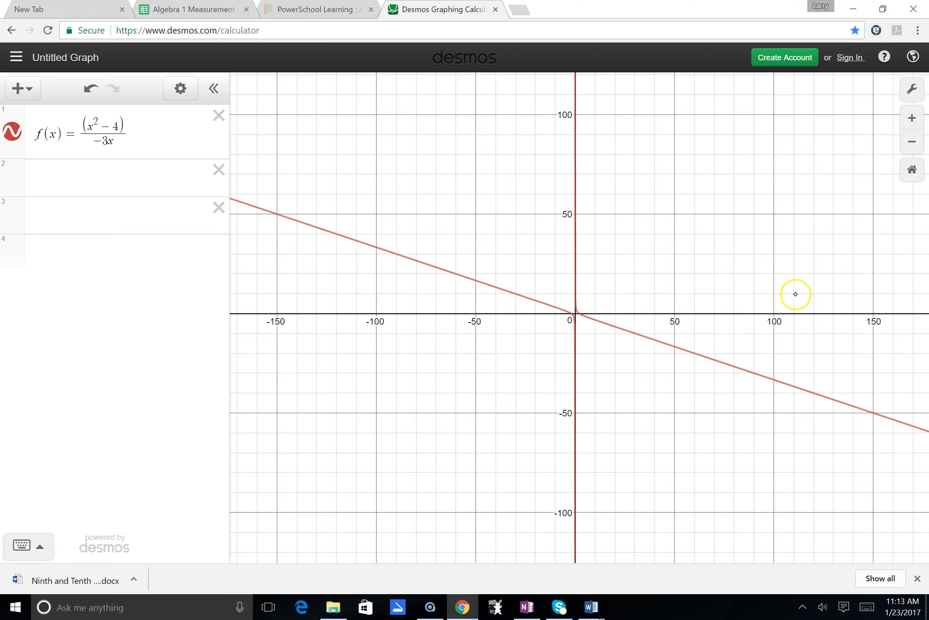
pyautogui.click(914, 143)
pyautogui.click(915, 143)
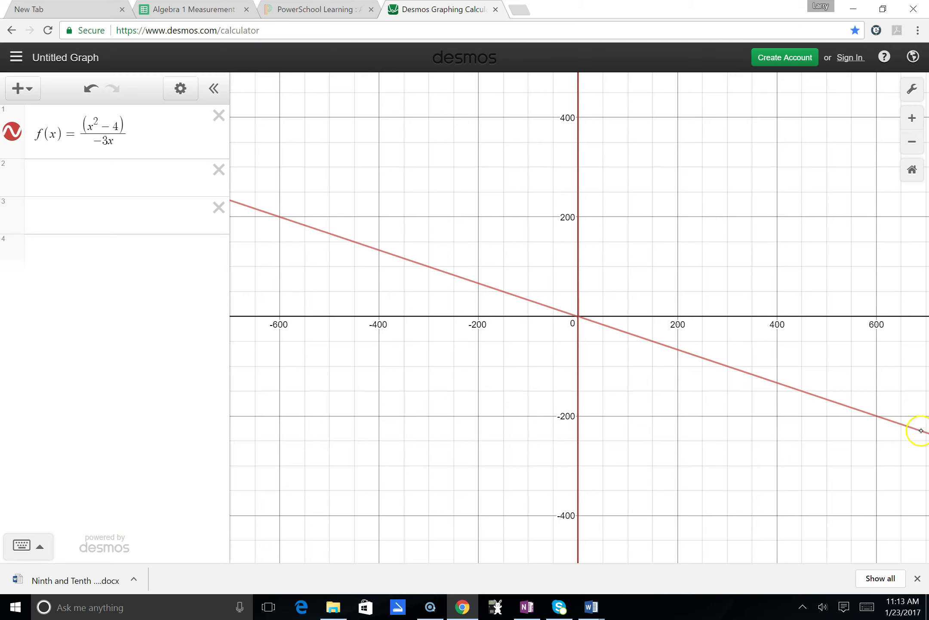
# Step: Pan the graph along both ends, following the curve out toward x ≈ −2800
pyautogui.moveTo(826, 514); pyautogui.dragTo(461, 339)
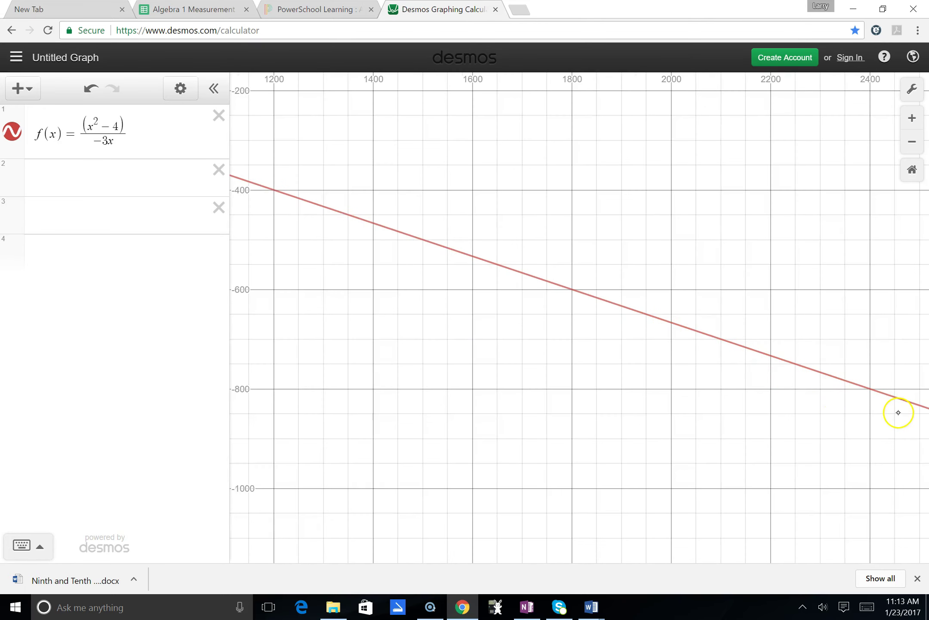
pyautogui.moveTo(899, 412); pyautogui.dragTo(736, 415)
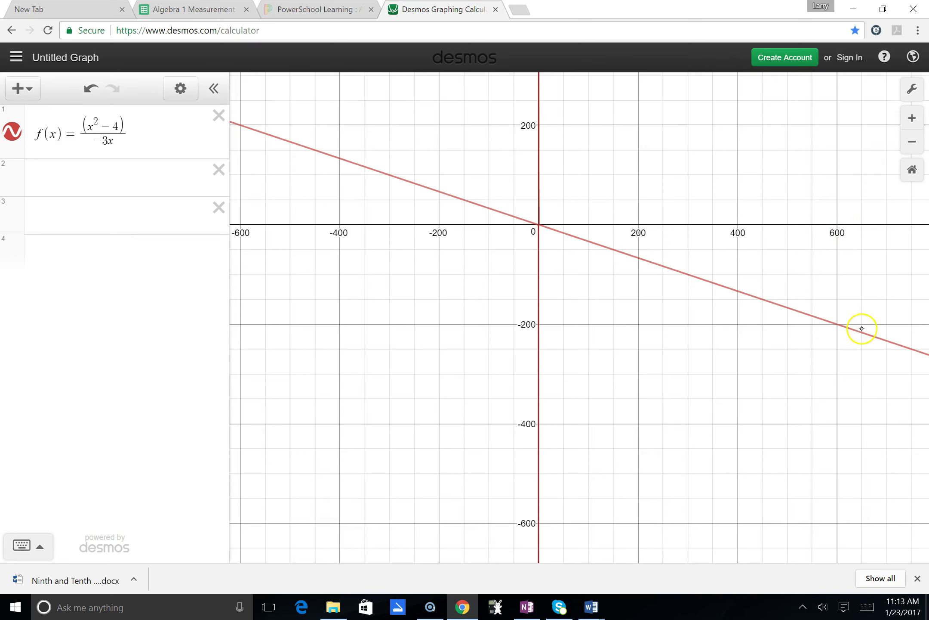
pyautogui.moveTo(407, 344); pyautogui.dragTo(575, 387)
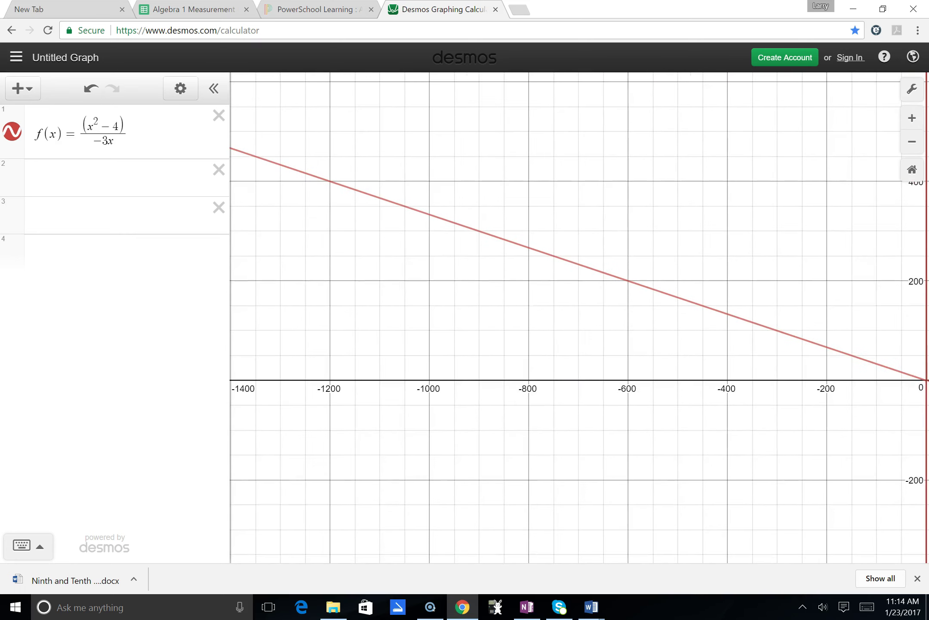
pyautogui.moveTo(384, 365); pyautogui.dragTo(647, 484)
pyautogui.moveTo(564, 400); pyautogui.dragTo(637, 438)
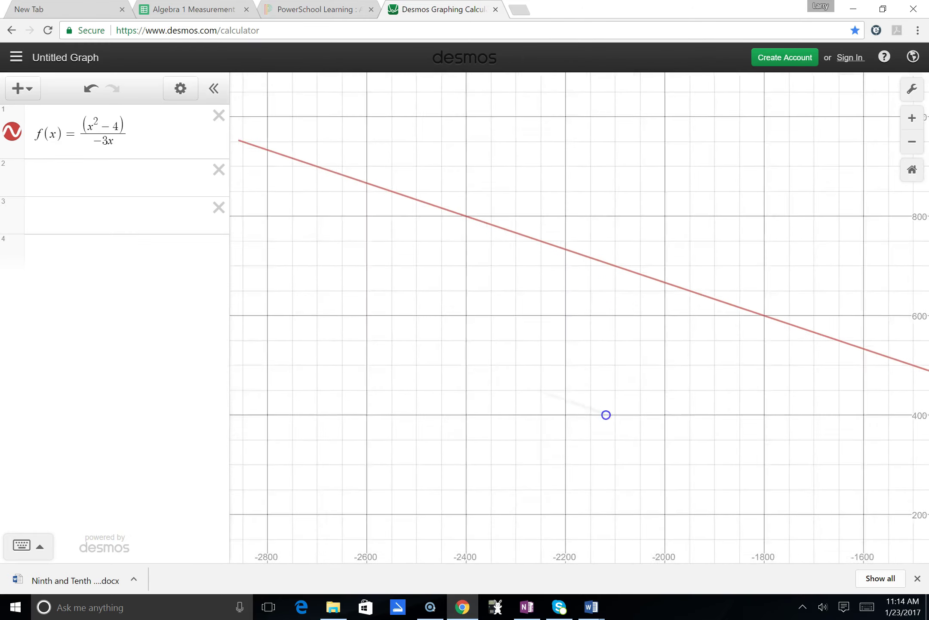